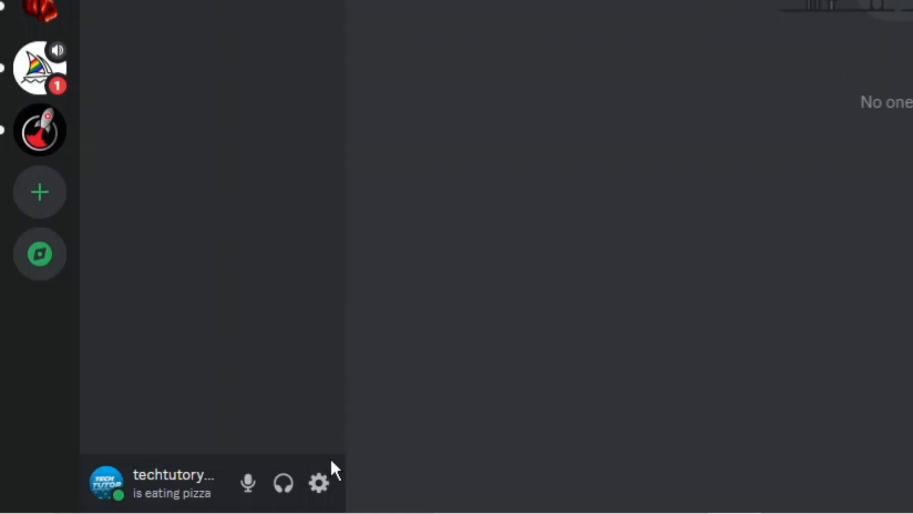
- Go to the My Account settings page in Discord
click(318, 485)
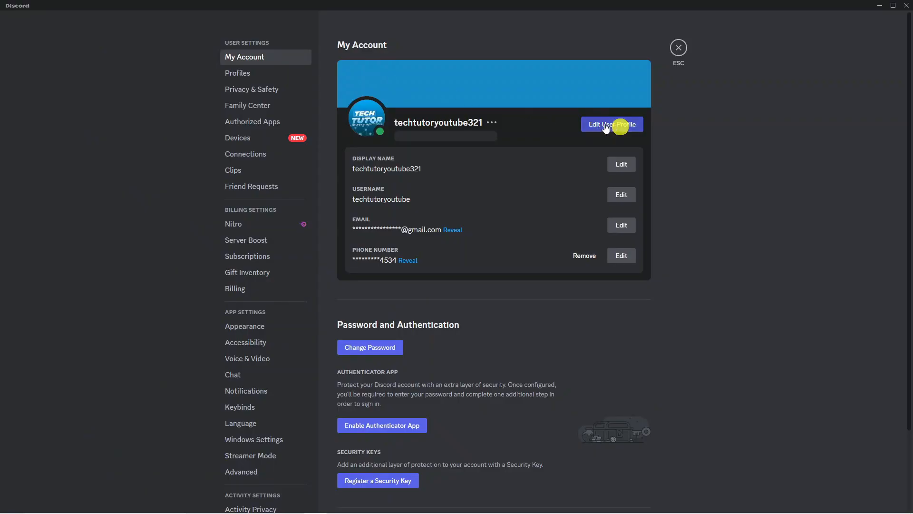
- Enter Edit User Profile and bring up the avatar menu from the preview card
click(606, 128)
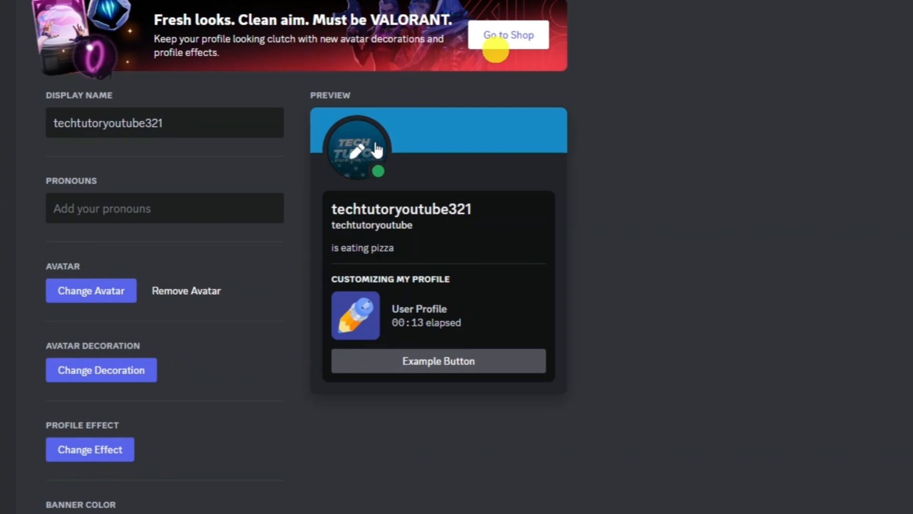
click(365, 147)
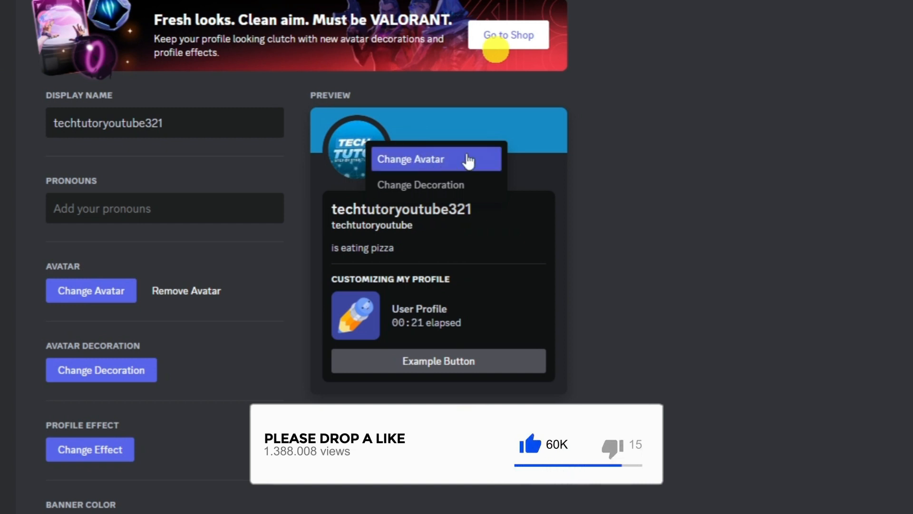
- Choose Change Avatar to get the Select an Image dialog
click(430, 161)
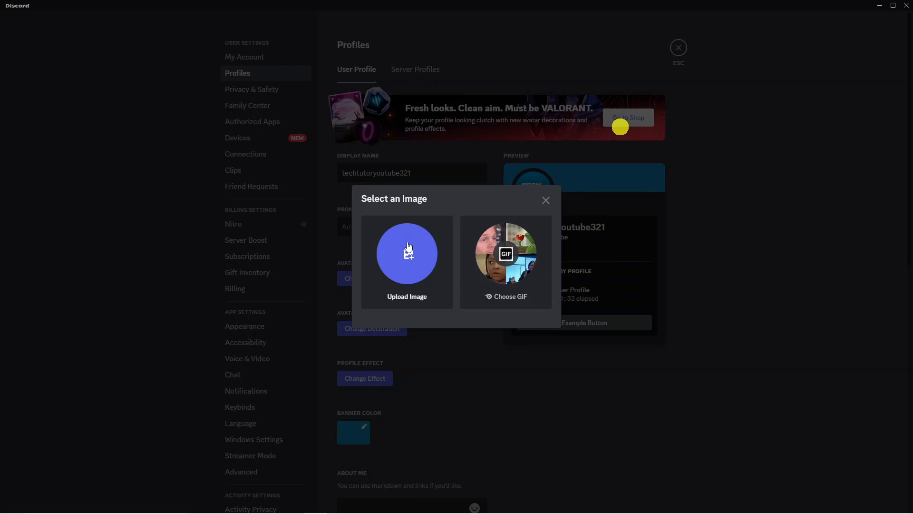
- Choose Upload Image and pick the Roblox Verified Badge file from Downloads
click(414, 252)
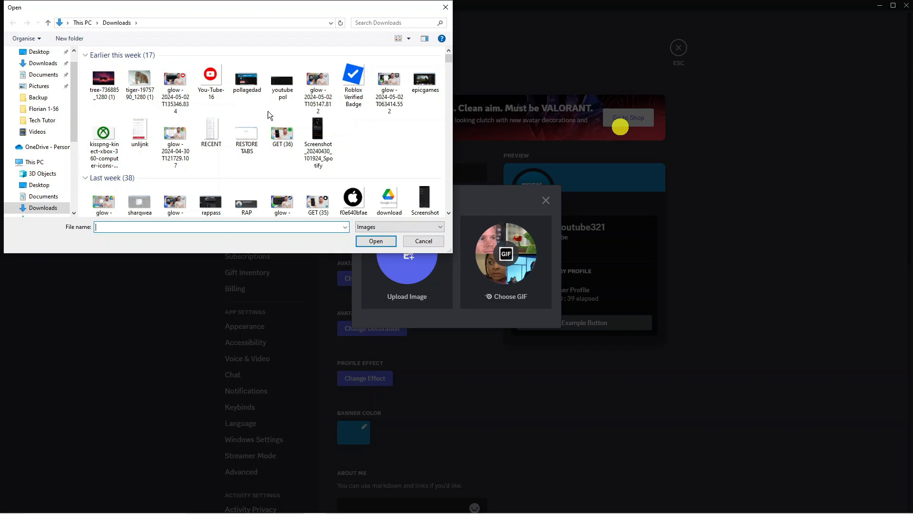
drag(256, 11, 302, 54)
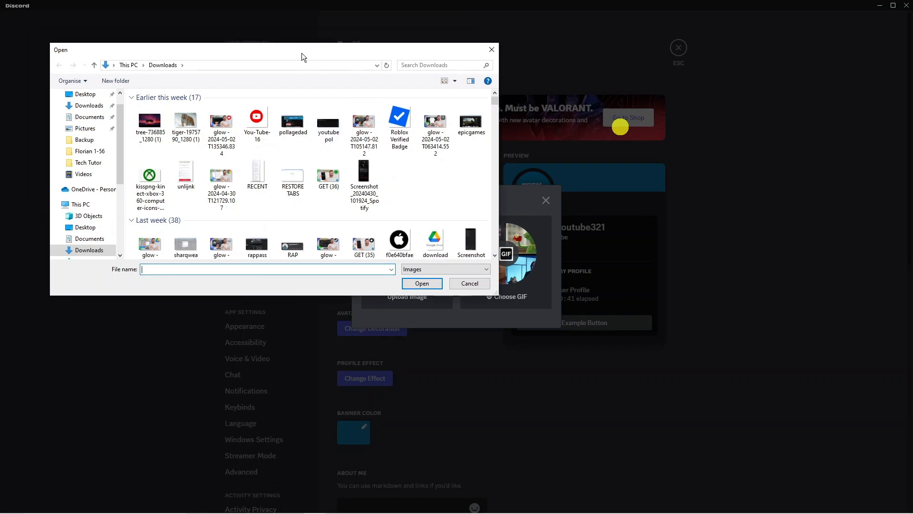
click(400, 128)
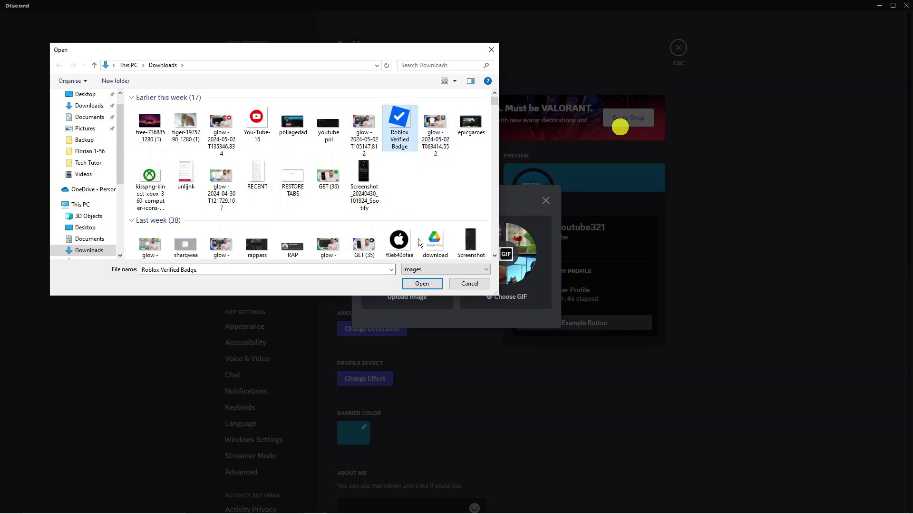
- Load the badge image and zoom in so the blue checkmark fills the crop circle
click(424, 283)
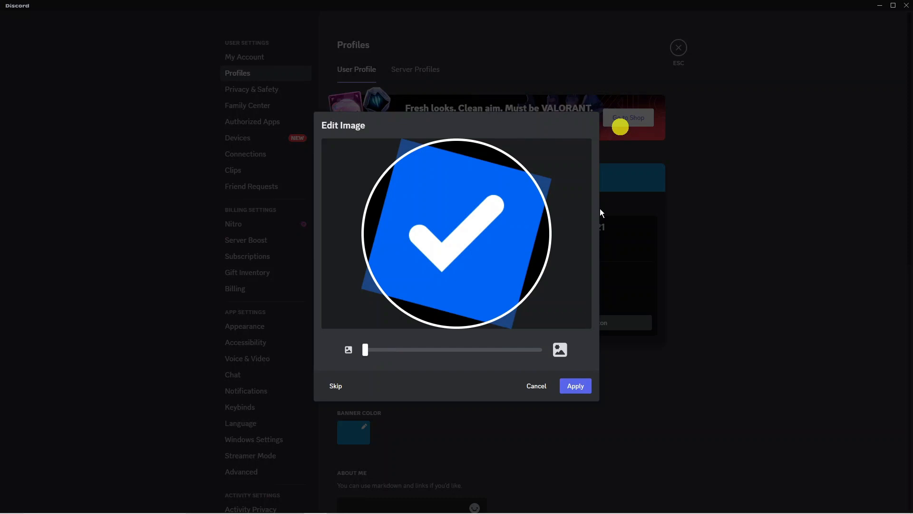
drag(367, 347, 424, 348)
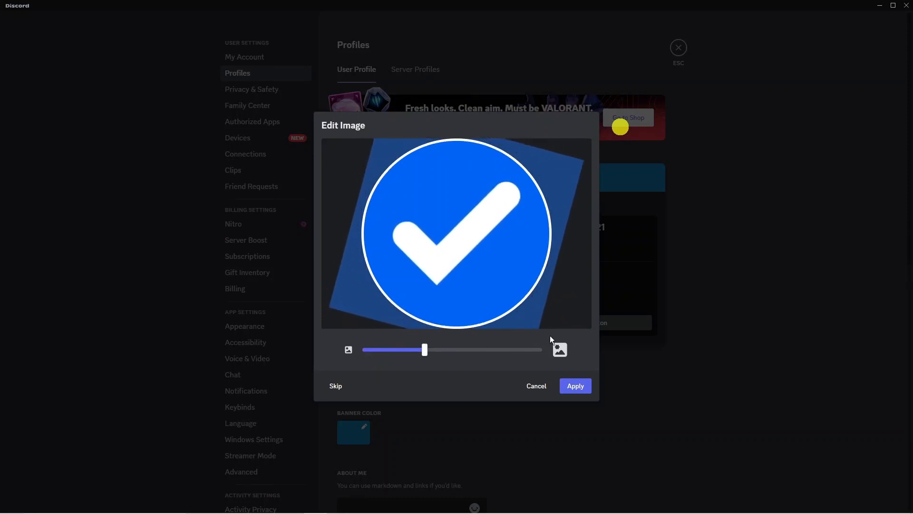
- Apply the cropped checkmark as the avatar and save the profile changes
click(575, 387)
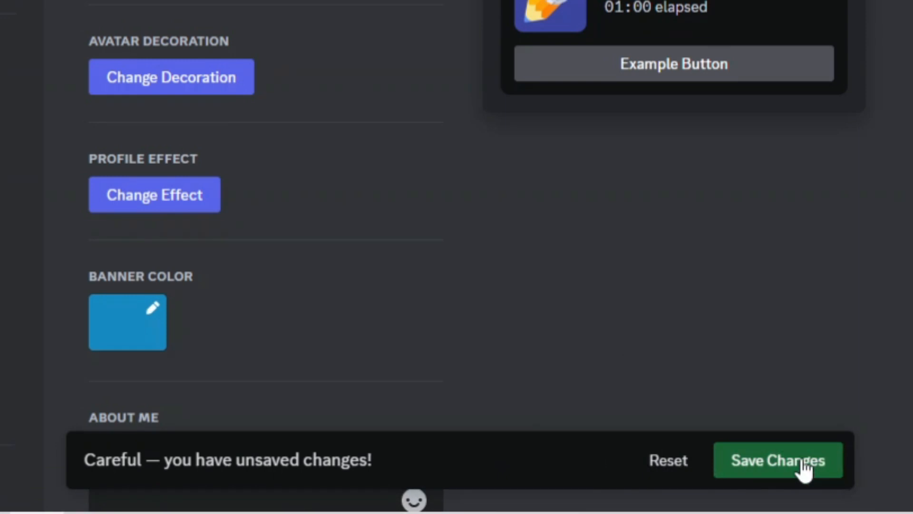
click(805, 468)
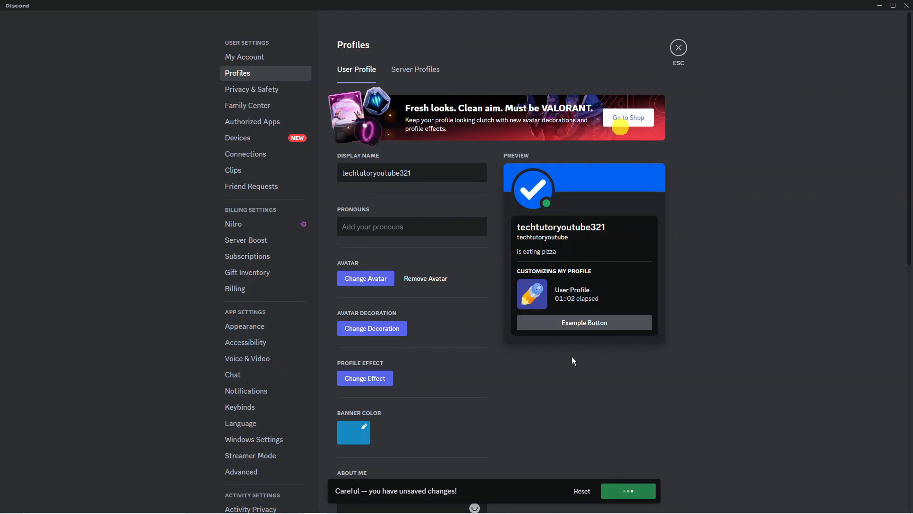